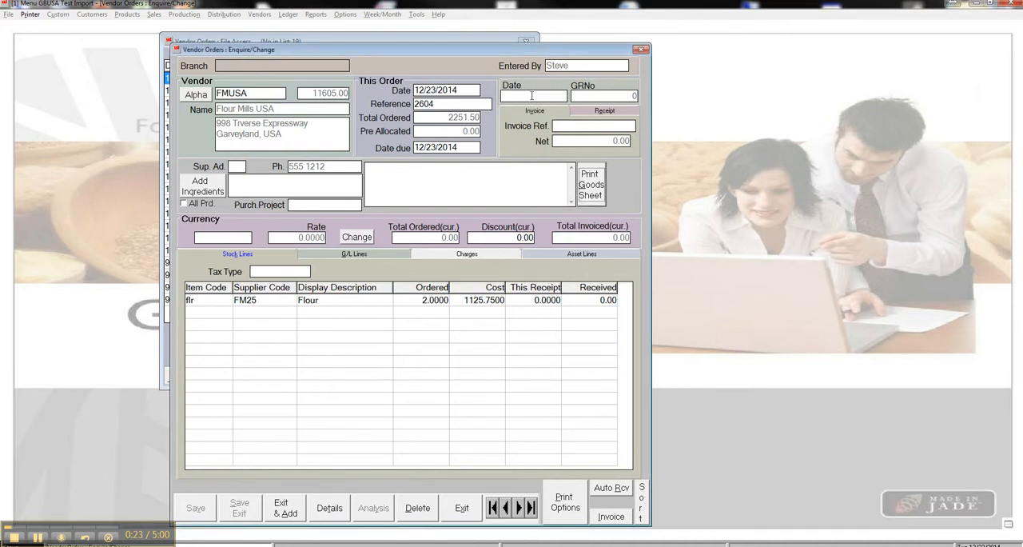
- Set the order's receipt date to 12/23/2014 and save the order
{"action": "mouse_move", "coordinate": [531, 95]}
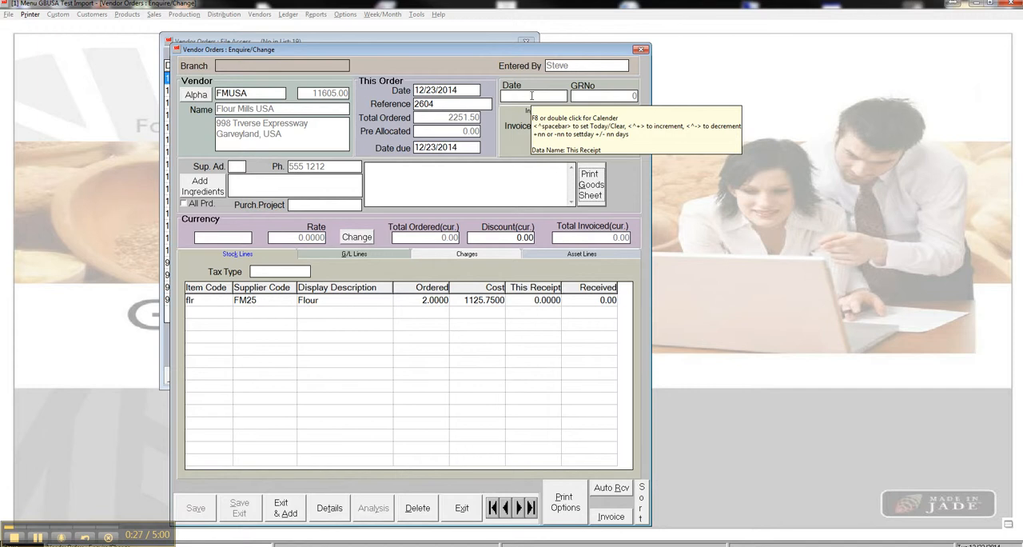
{"action": "double_click", "coordinate": [532, 95]}
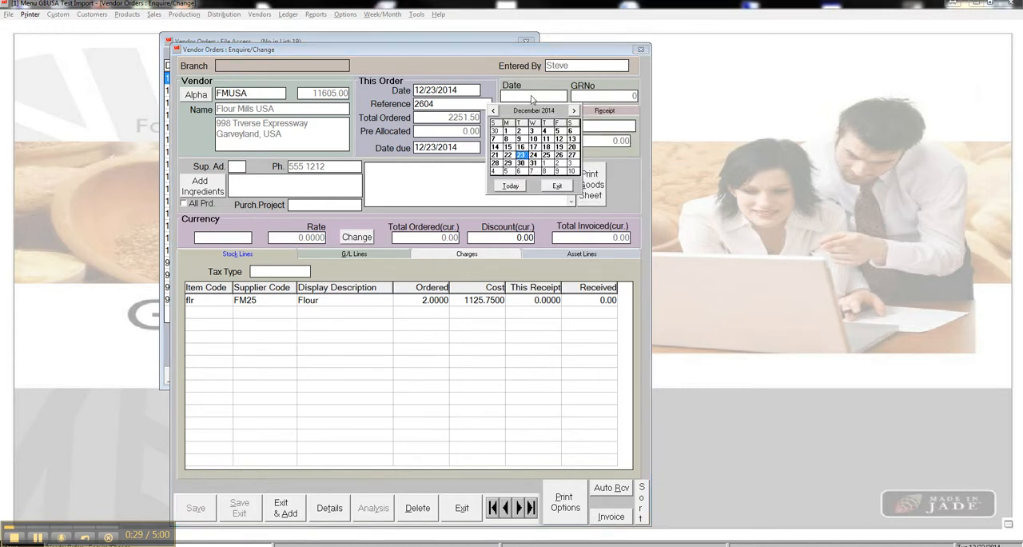
{"action": "left_click", "coordinate": [521, 156]}
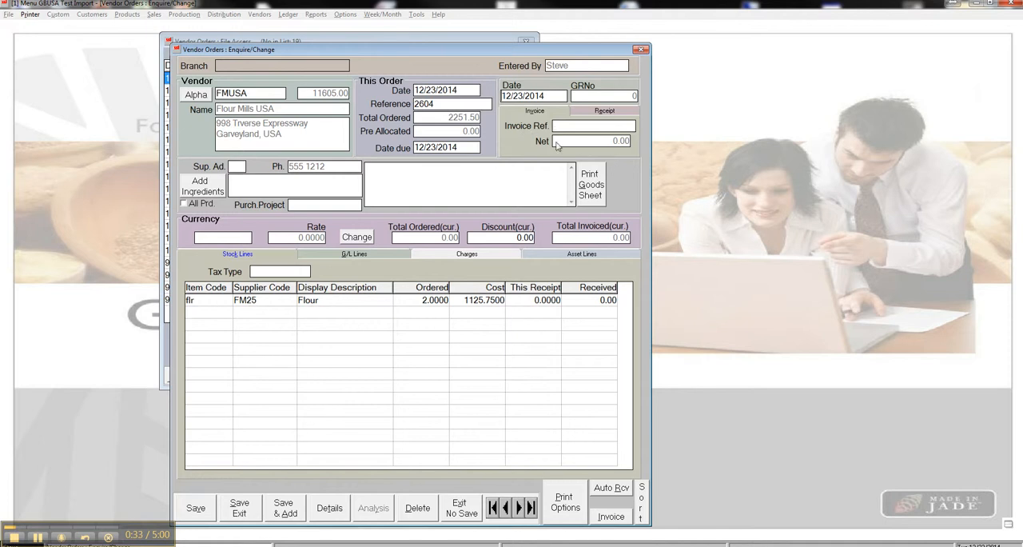
{"action": "left_click", "coordinate": [199, 509]}
- Open the flour stock line and receive a quantity of 2 in This Receipt
{"action": "double_click", "coordinate": [237, 306]}
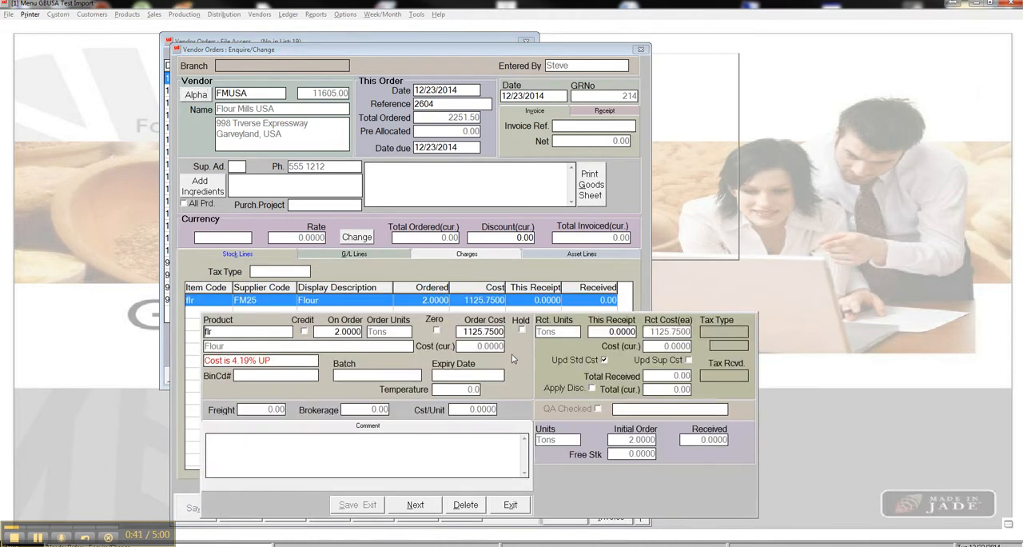
{"action": "left_click", "coordinate": [614, 331]}
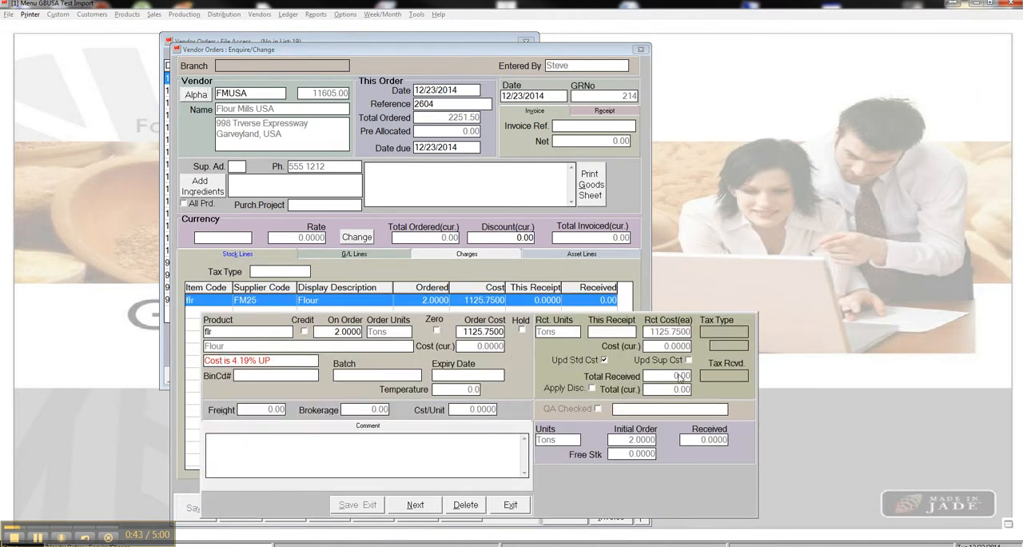
{"action": "type", "text": "2"}
{"action": "key", "text": "Tab"}
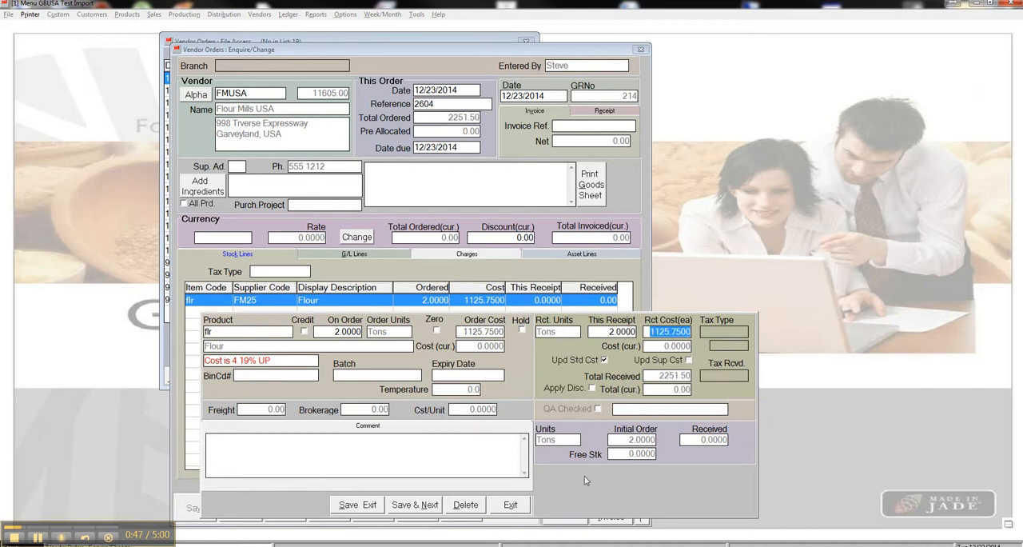
- Enter batch 1232456ddd for the flour line and save and exit the line
{"action": "left_click", "coordinate": [361, 375]}
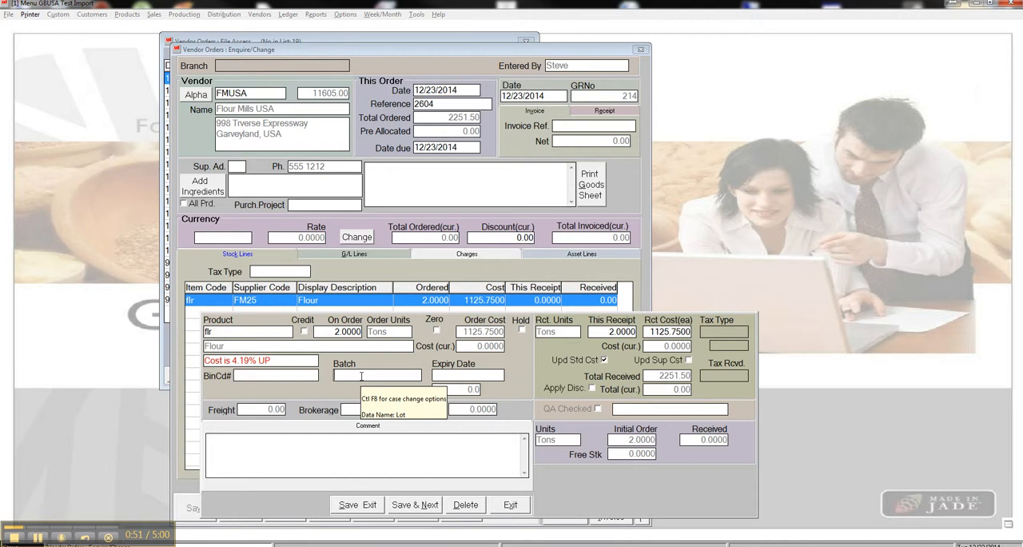
{"action": "type", "text": "1"}
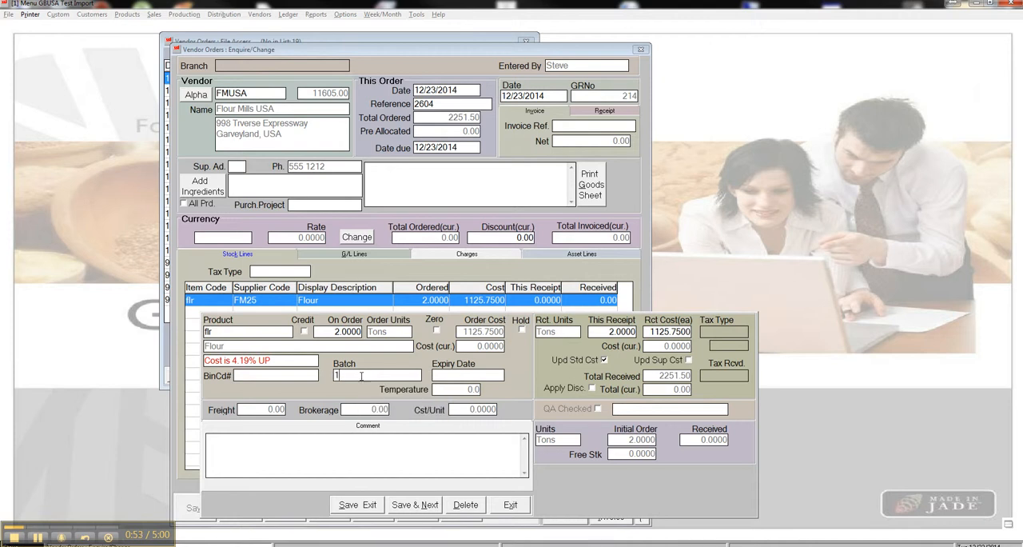
{"action": "type", "text": "232456ddd"}
{"action": "left_click", "coordinate": [363, 504]}
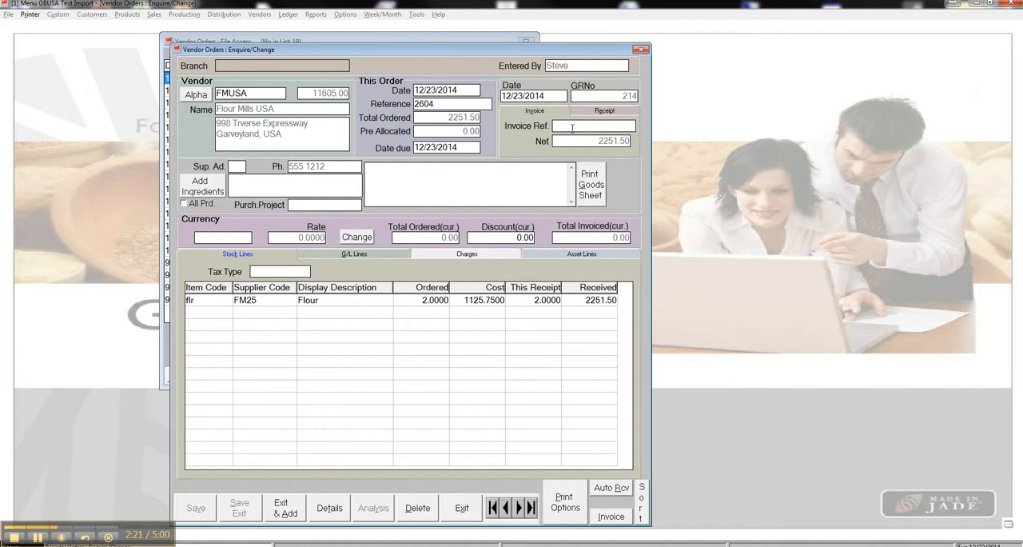
{"action": "left_click", "coordinate": [629, 111]}
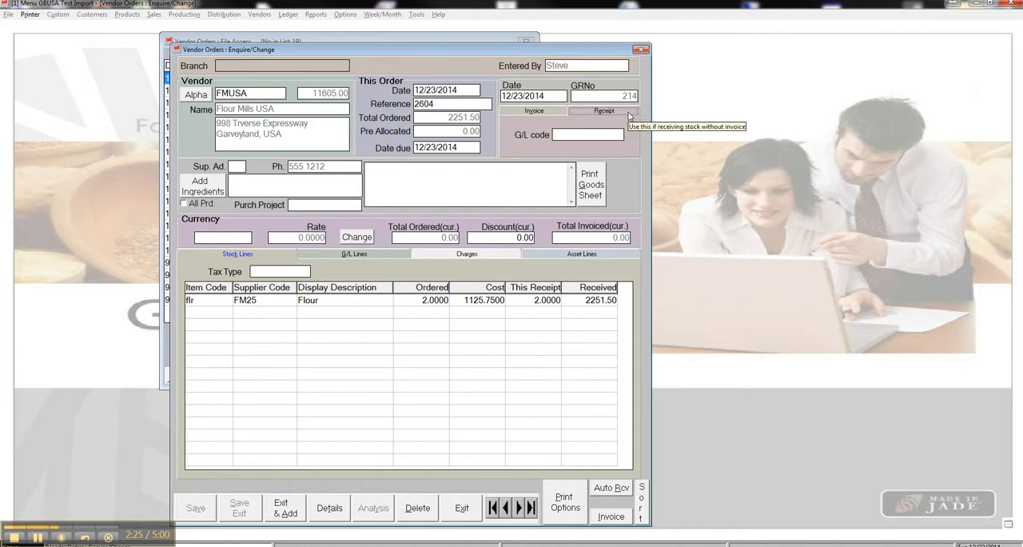
{"action": "left_click", "coordinate": [615, 517]}
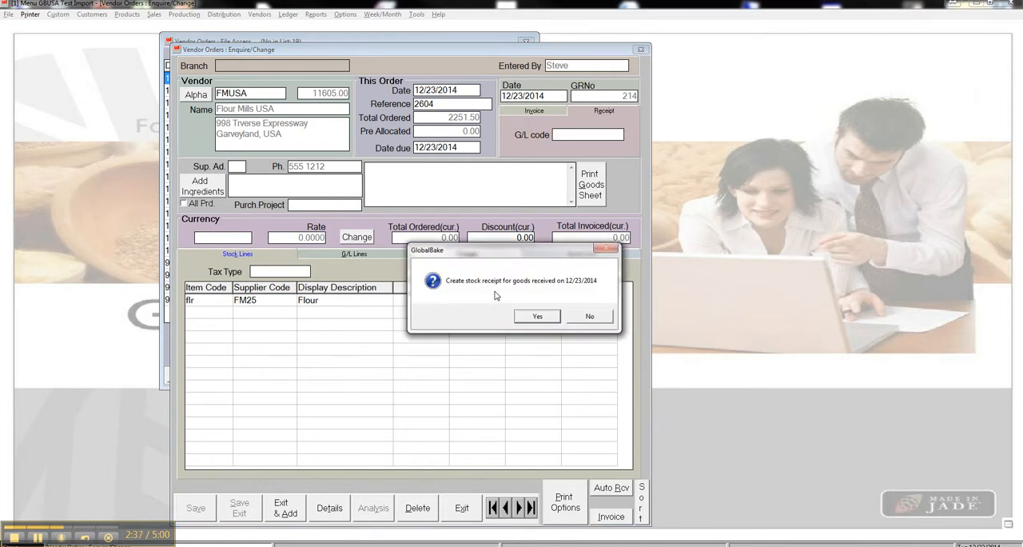
{"action": "left_click", "coordinate": [598, 318]}
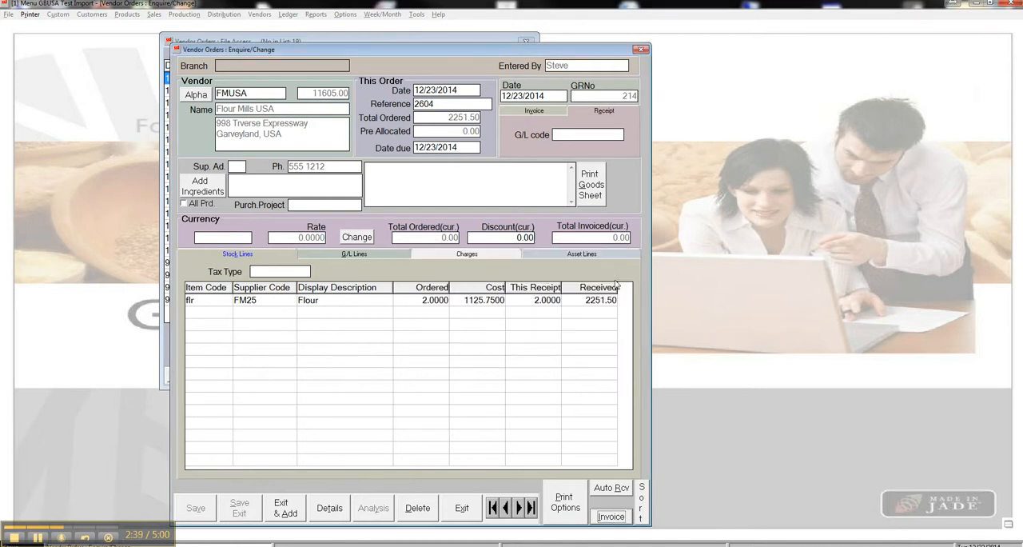
- Try to create the vendor invoice from the order and dismiss the message
{"action": "left_click", "coordinate": [522, 114]}
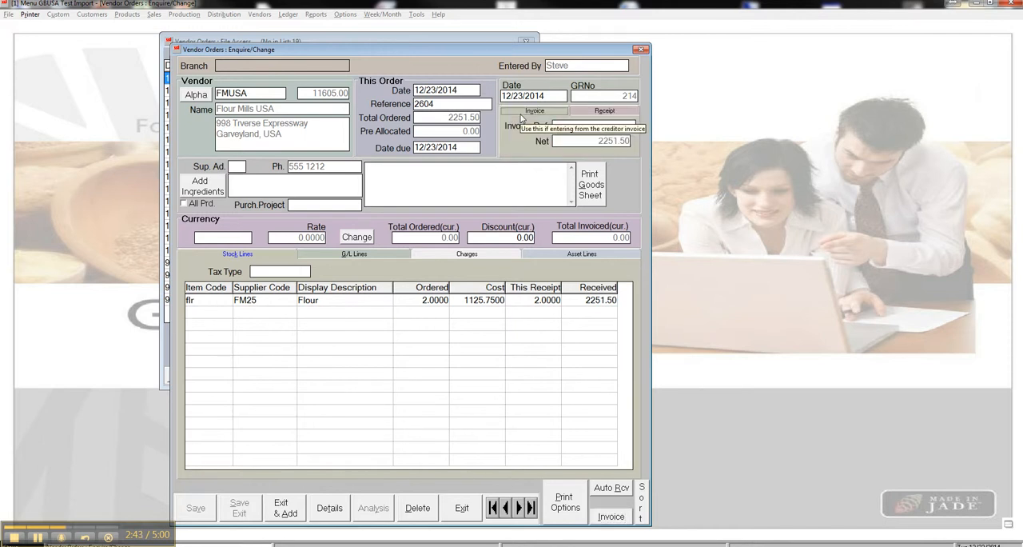
{"action": "left_click", "coordinate": [613, 516]}
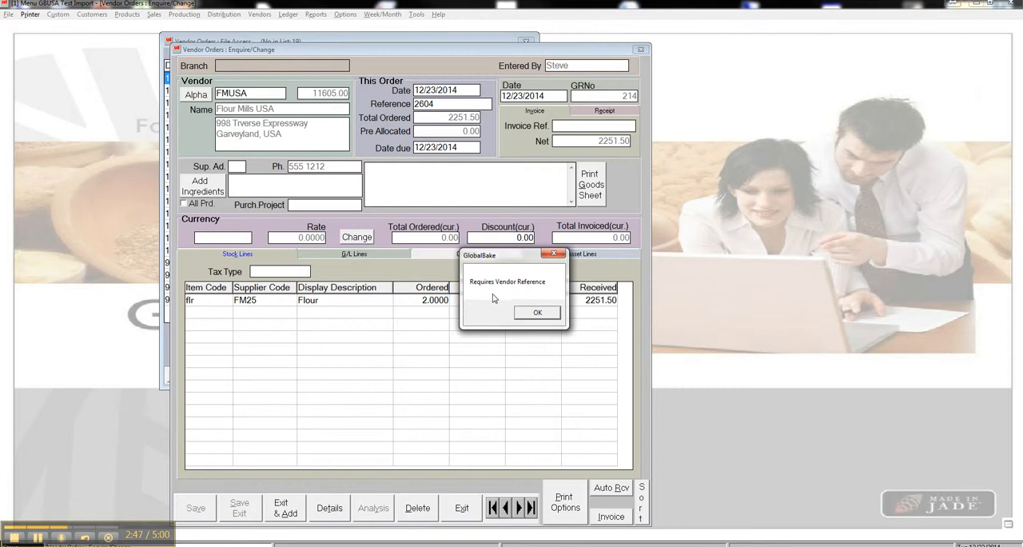
{"action": "left_click", "coordinate": [537, 312]}
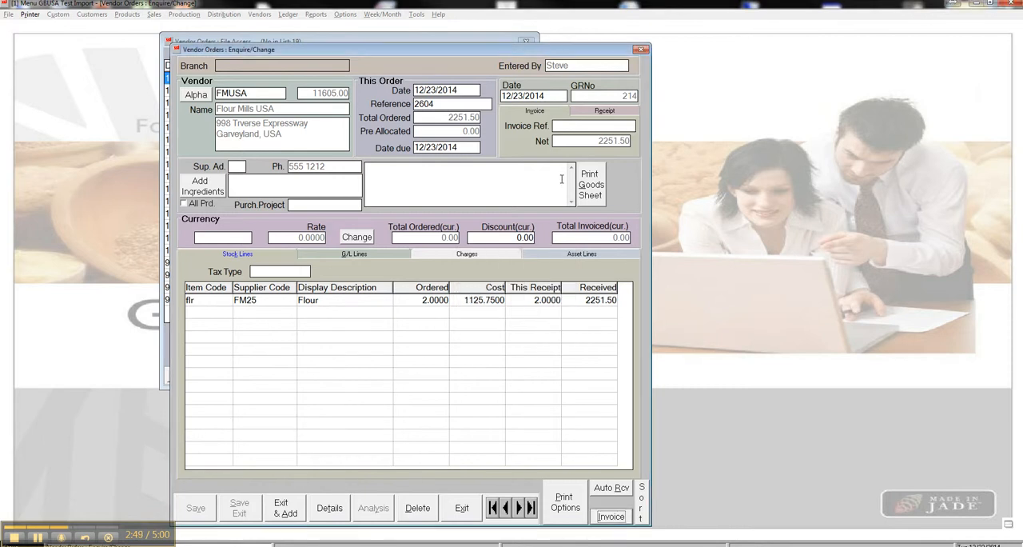
- Enter invoice reference 123456 and save the order
{"action": "left_click", "coordinate": [588, 126]}
{"action": "type", "text": "1"}
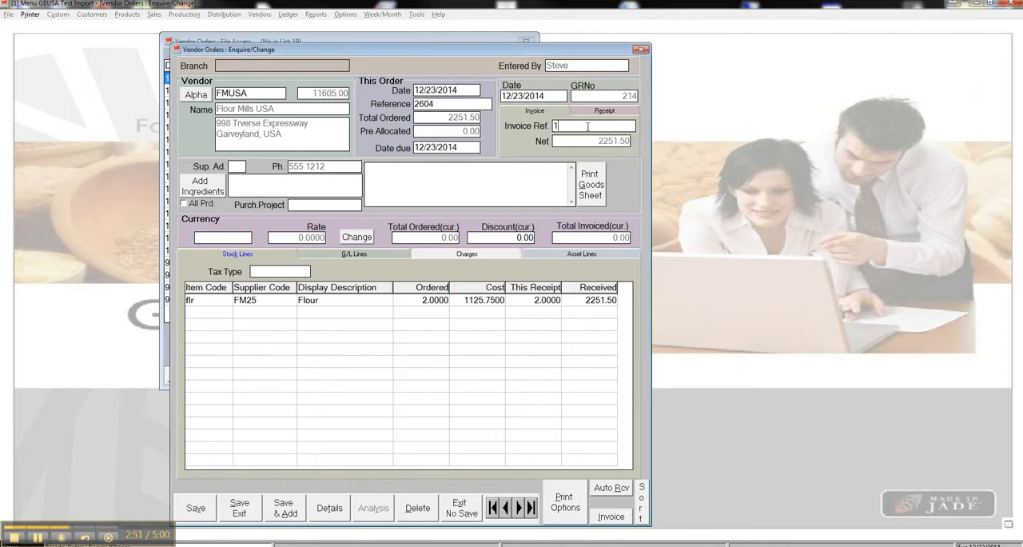
{"action": "type", "text": "23456"}
{"action": "left_click", "coordinate": [195, 512]}
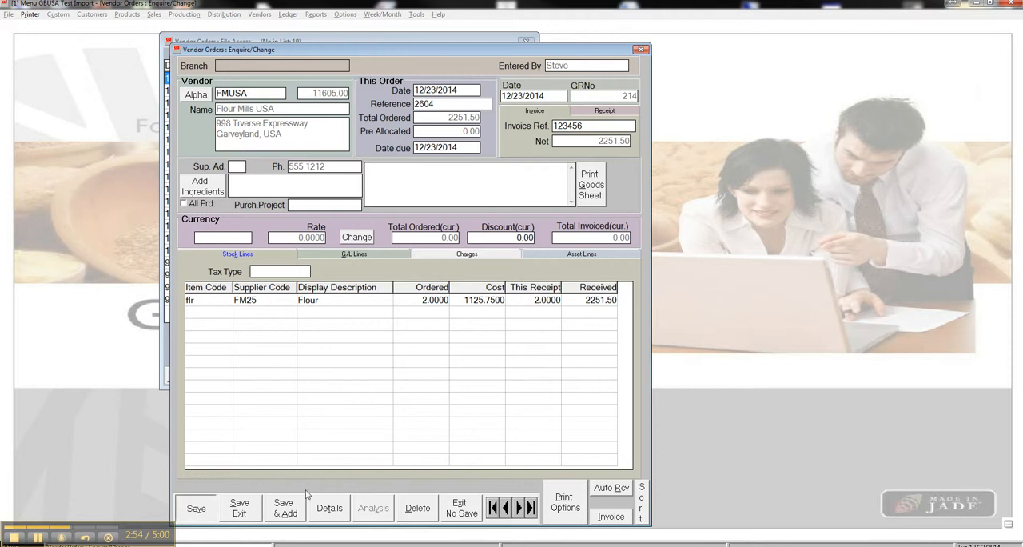
- Create the creditor invoice for the goods received on 12/23/2014 and inspect its dates and reference
{"action": "left_click", "coordinate": [611, 518]}
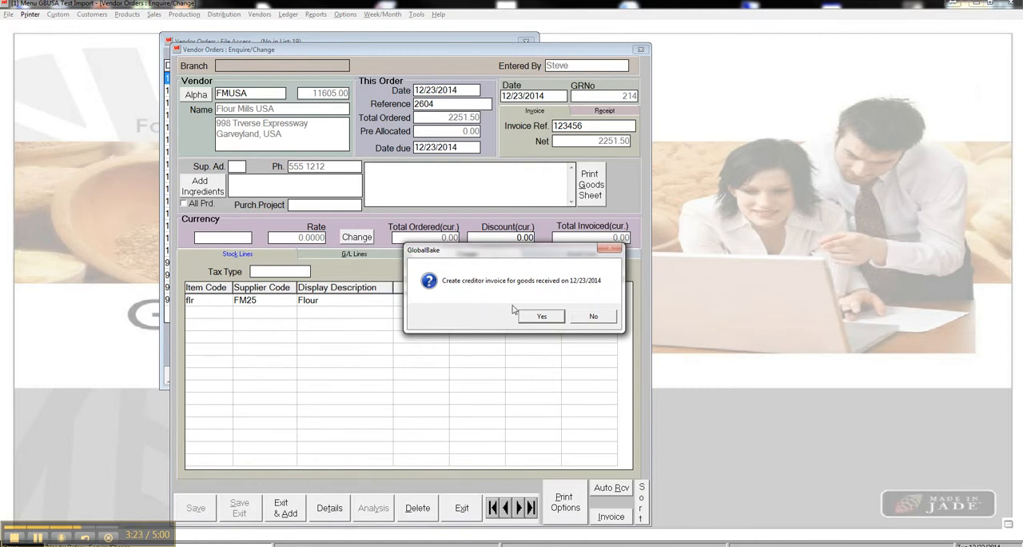
{"action": "left_click", "coordinate": [538, 318]}
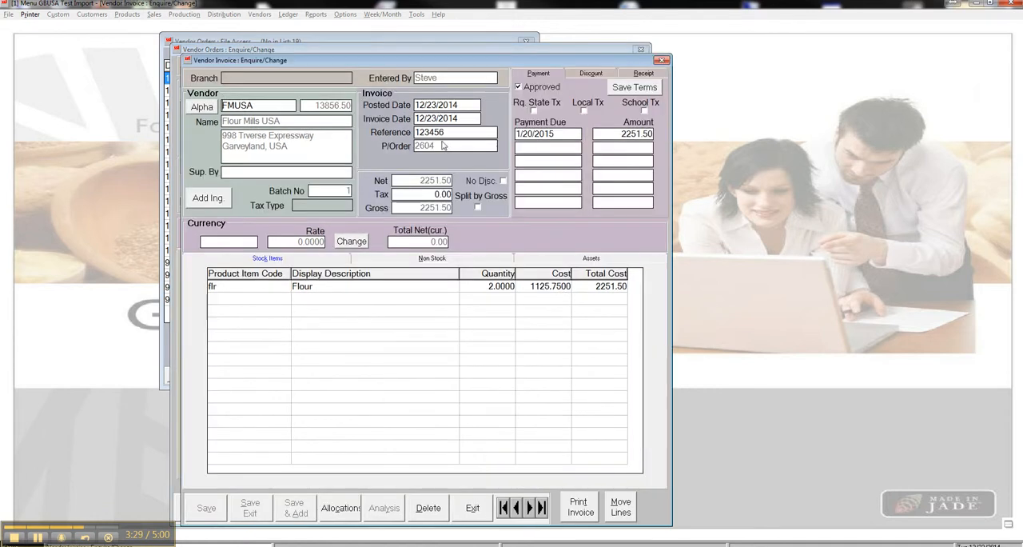
{"action": "left_click", "coordinate": [457, 105]}
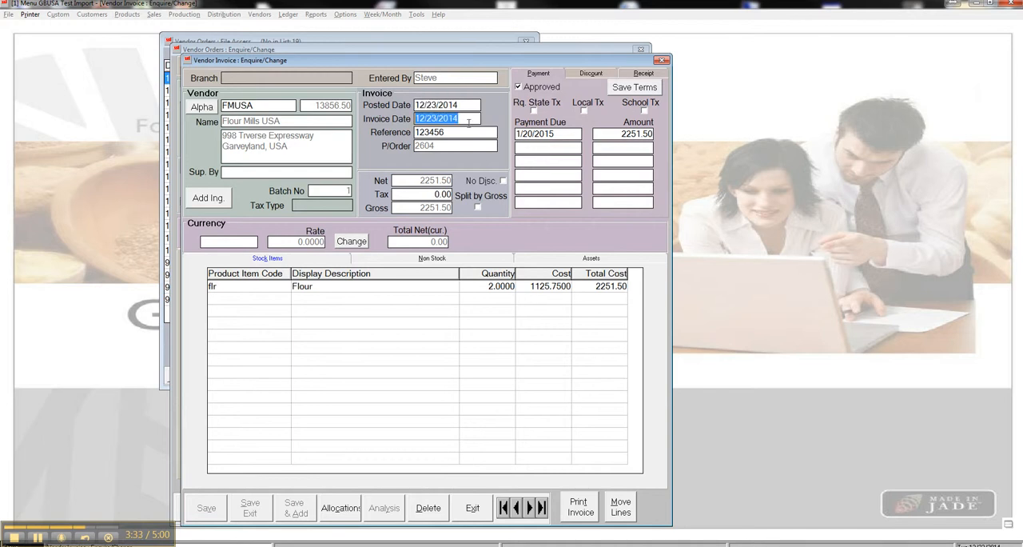
{"action": "left_click", "coordinate": [473, 123]}
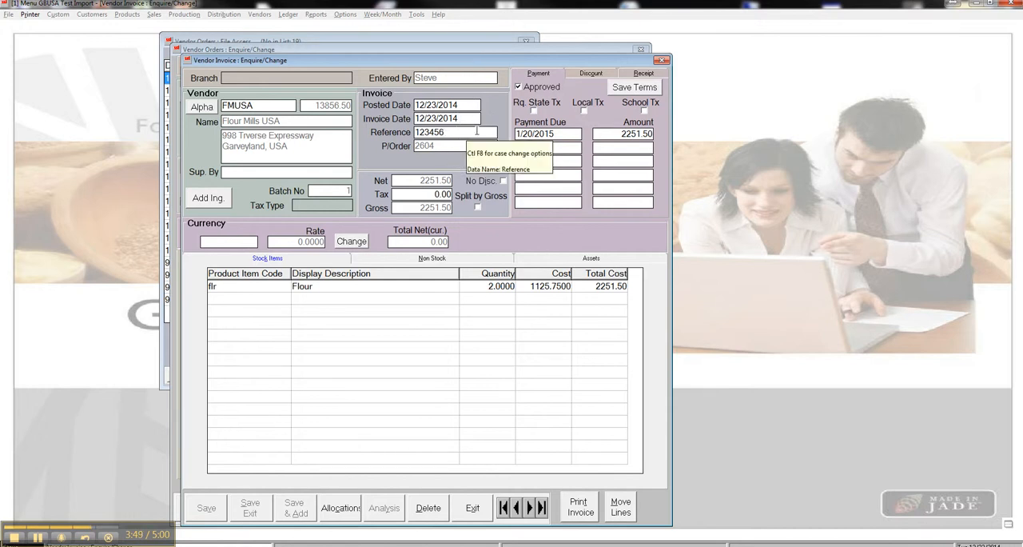
{"action": "left_click", "coordinate": [477, 132]}
{"action": "left_click", "coordinate": [463, 132]}
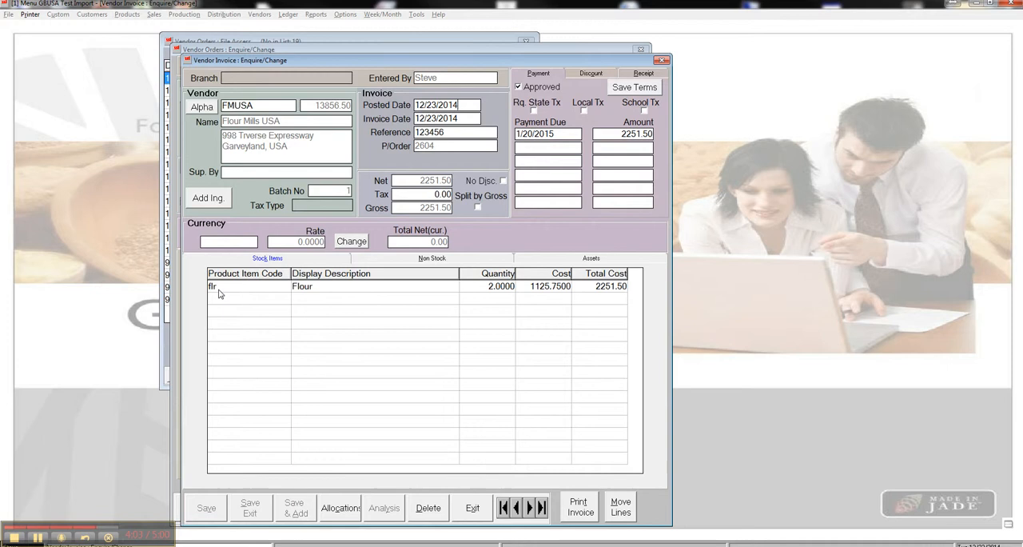
- Open the flour invoice line and change its cost to 1132.85
{"action": "double_click", "coordinate": [560, 286]}
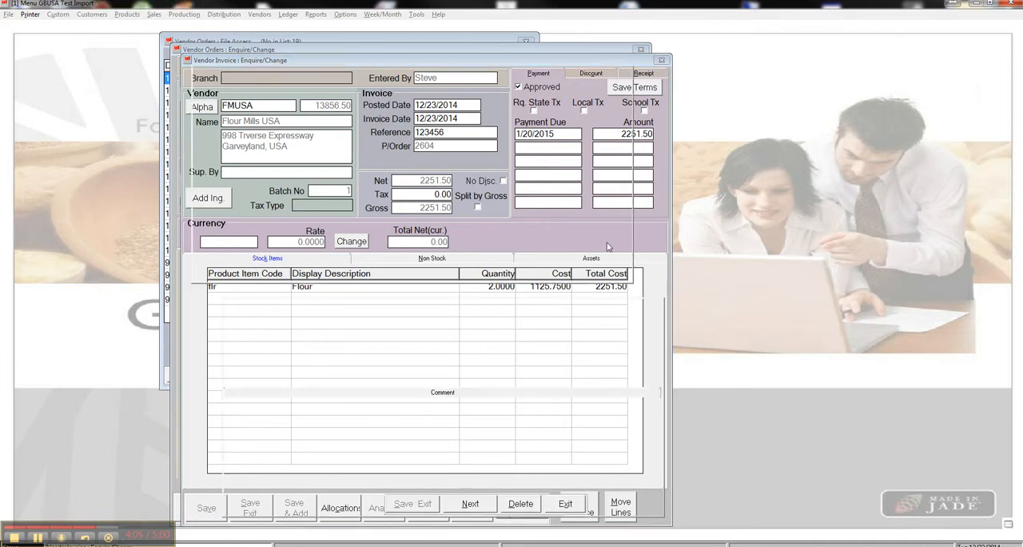
{"action": "left_click_drag", "start_coordinate": [447, 318], "coordinate": [489, 318]}
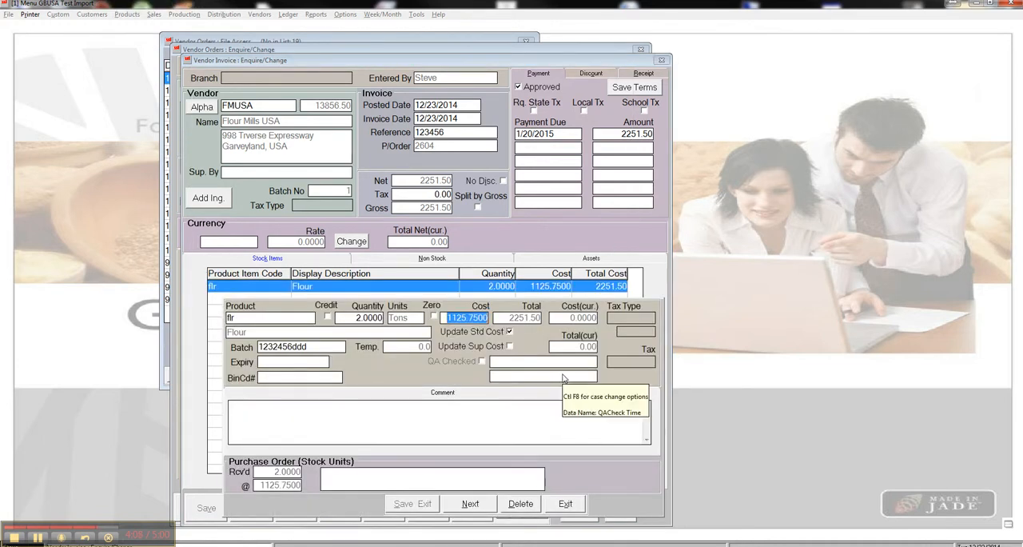
{"action": "type", "text": "1132.85"}
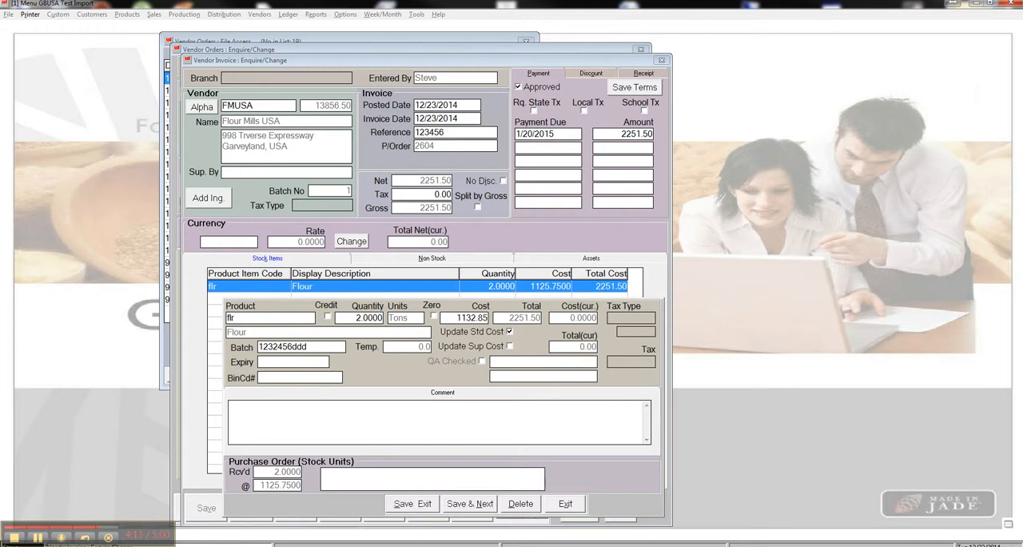
{"action": "key", "text": "Tab"}
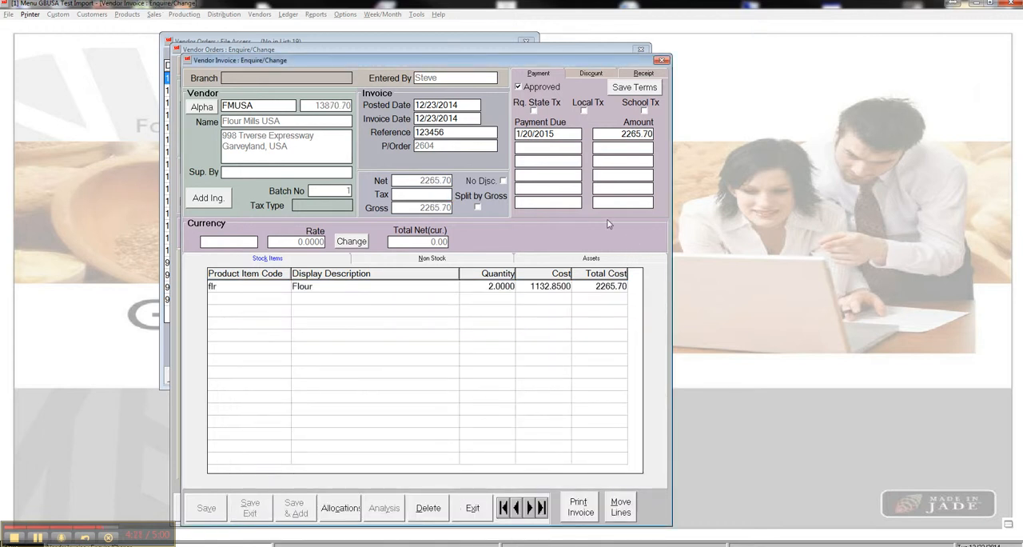
- Review the invoice's non-stock, asset and stock item lines
{"action": "left_click", "coordinate": [480, 259]}
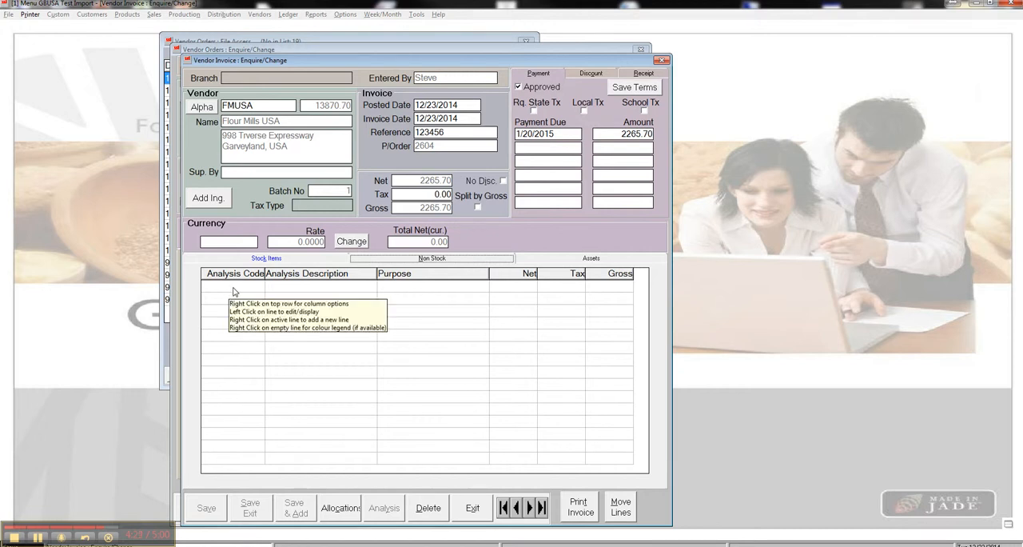
{"action": "left_click", "coordinate": [554, 260]}
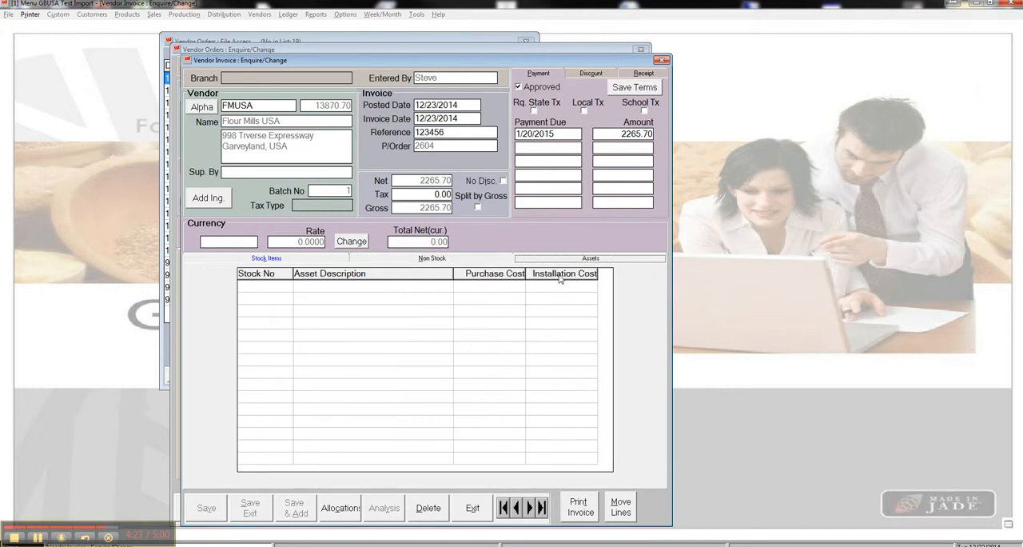
{"action": "left_click", "coordinate": [268, 258]}
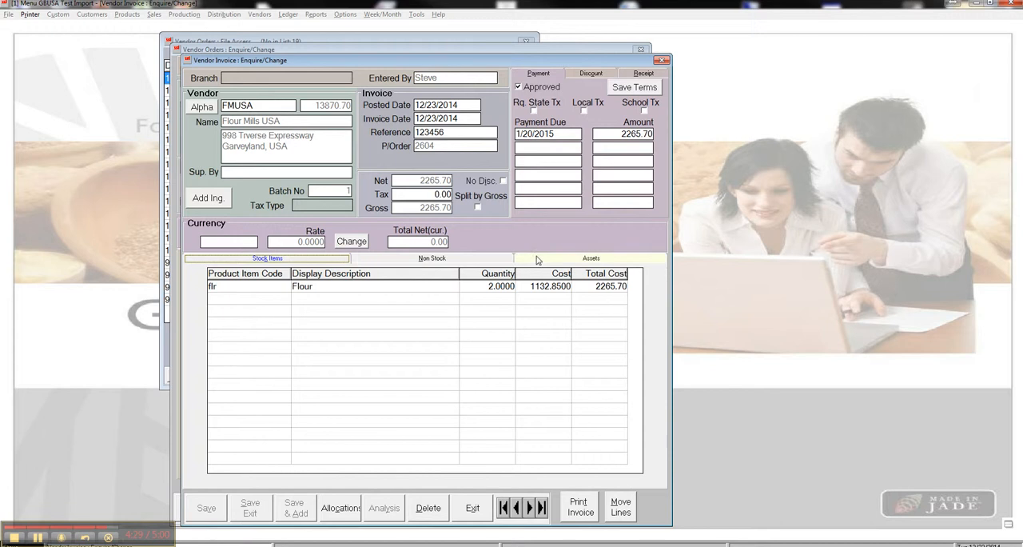